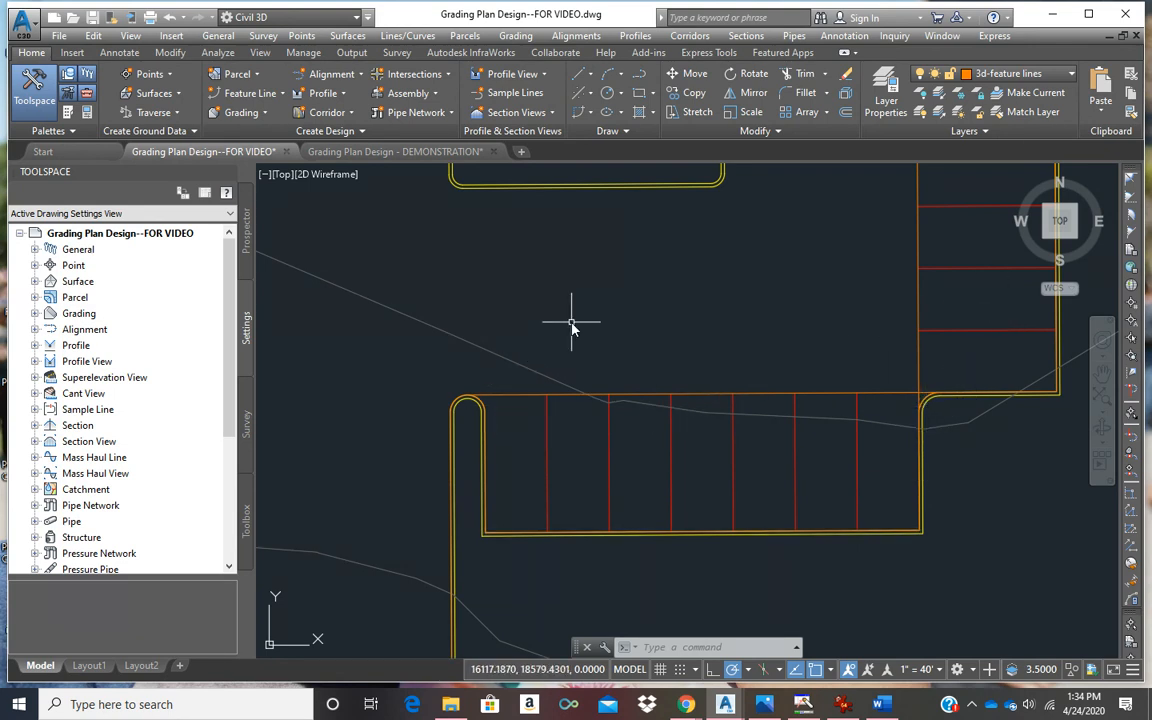
Start Quick Elevation Edit for the curved feature line at the parking island's northeast end
{"action": "scroll", "coordinate": [452, 410], "scroll_direction": "up", "scroll_amount": 5}
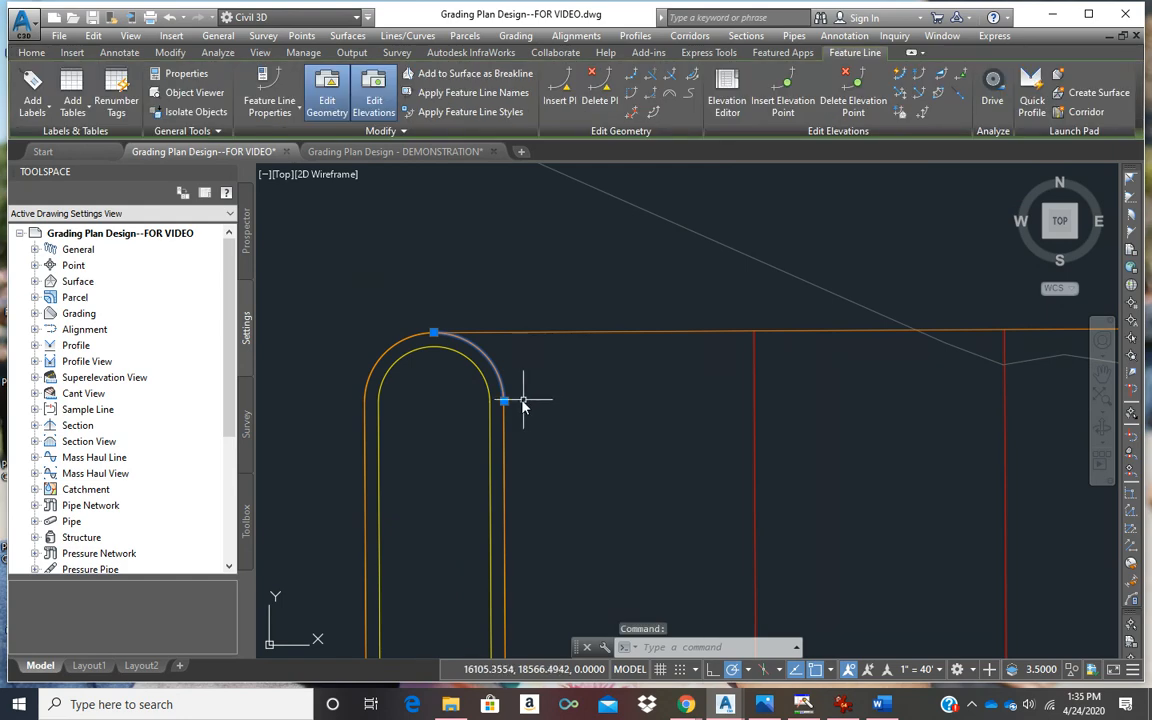
{"action": "scroll", "coordinate": [512, 399], "scroll_direction": "down", "scroll_amount": 3}
{"action": "key", "text": "Escape"}
{"action": "key", "text": "Escape"}
{"action": "key", "text": "Escape"}
{"action": "scroll", "coordinate": [531, 364], "scroll_direction": "up", "scroll_amount": 3}
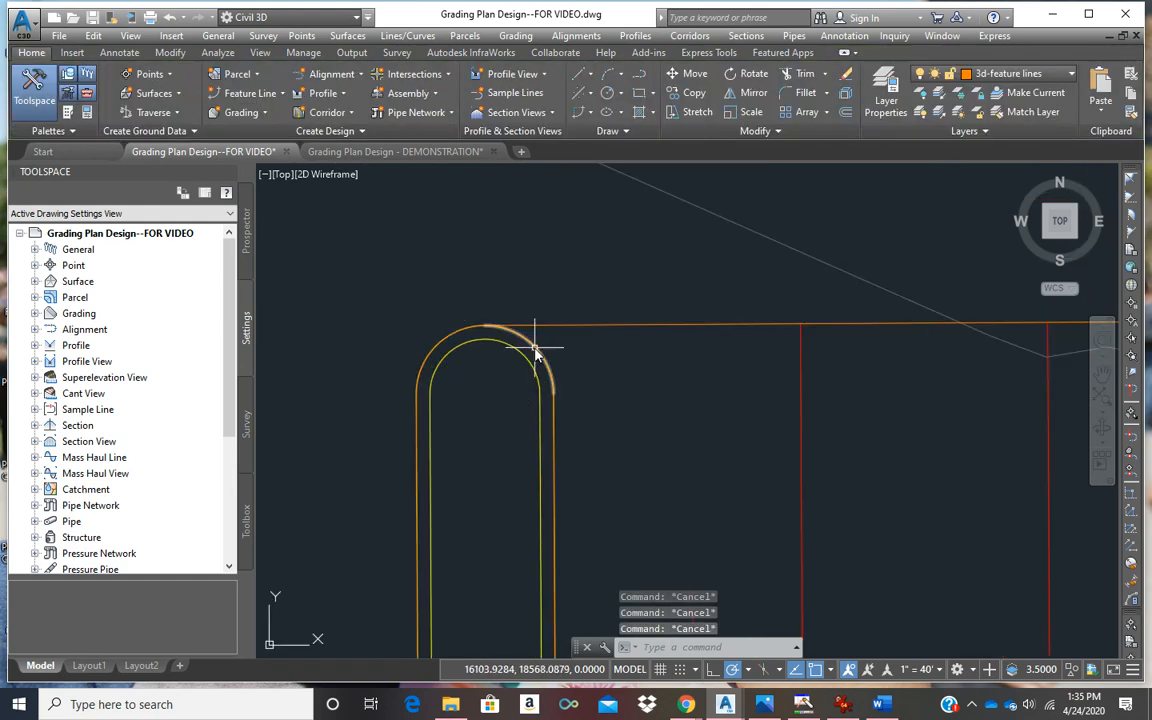
{"action": "left_click", "coordinate": [535, 350]}
{"action": "scroll", "coordinate": [455, 368], "scroll_direction": "down", "scroll_amount": 5}
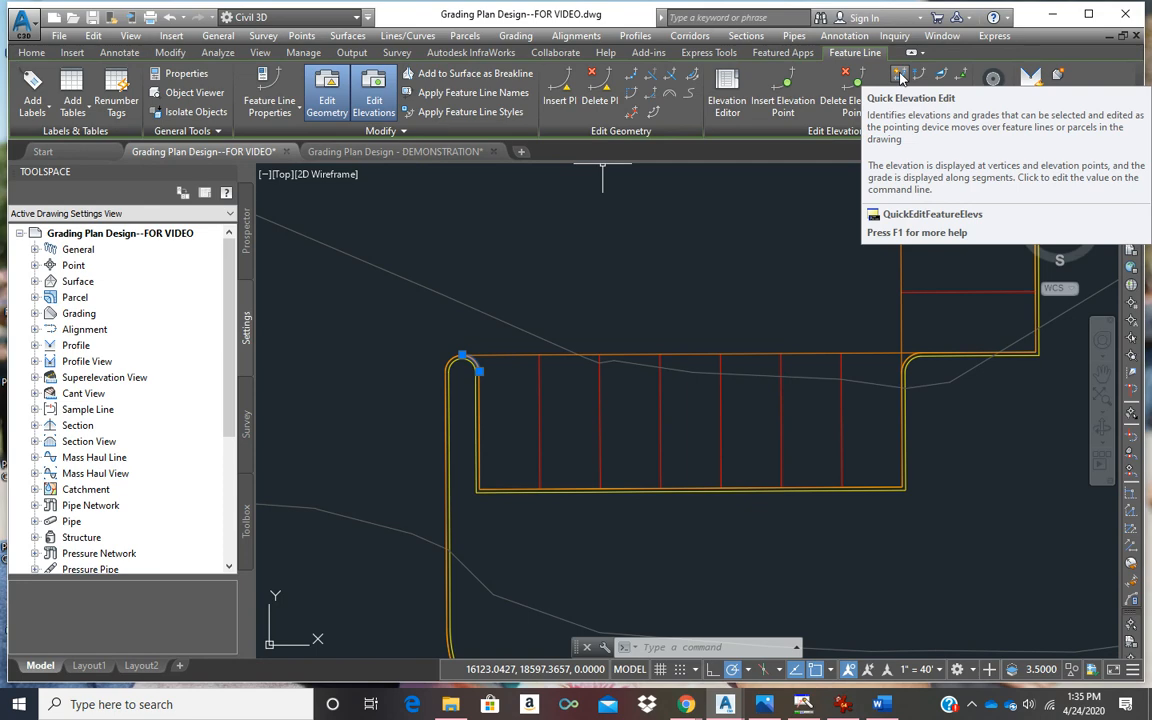
{"action": "left_click", "coordinate": [899, 76]}
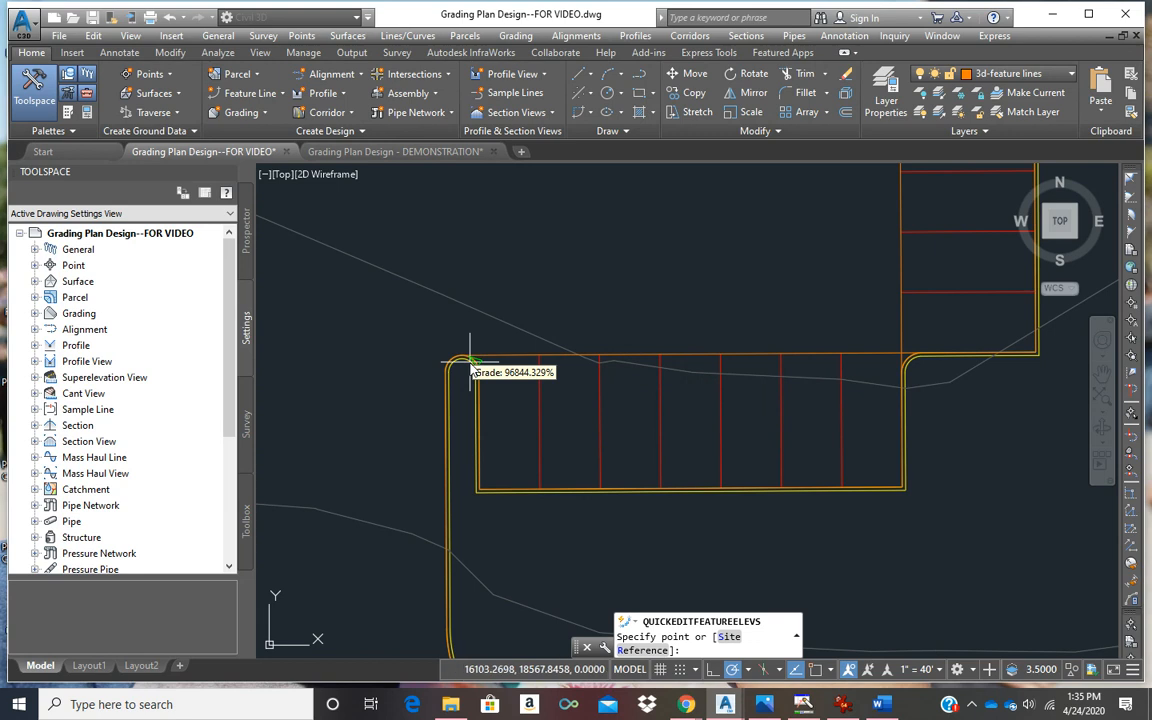
Examine the elevations and grades along the island curve and the edges of the southern parking bay
{"action": "scroll", "coordinate": [470, 362], "scroll_direction": "up", "scroll_amount": 4}
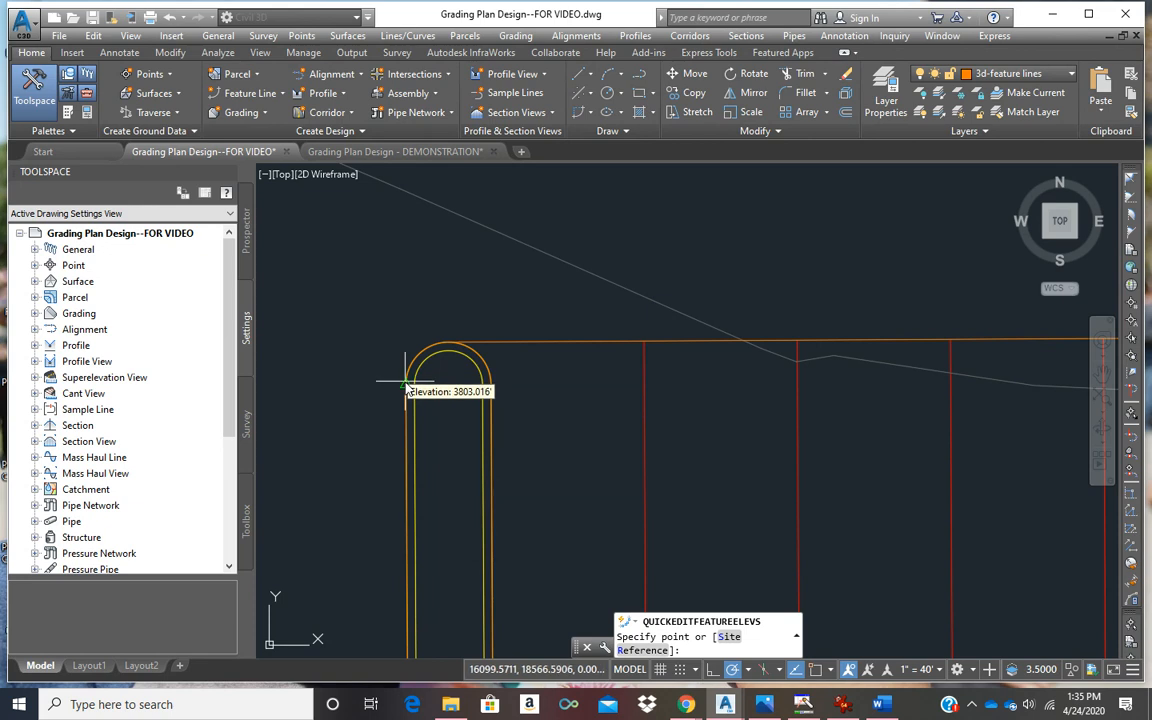
{"action": "scroll", "coordinate": [405, 382], "scroll_direction": "down", "scroll_amount": 5}
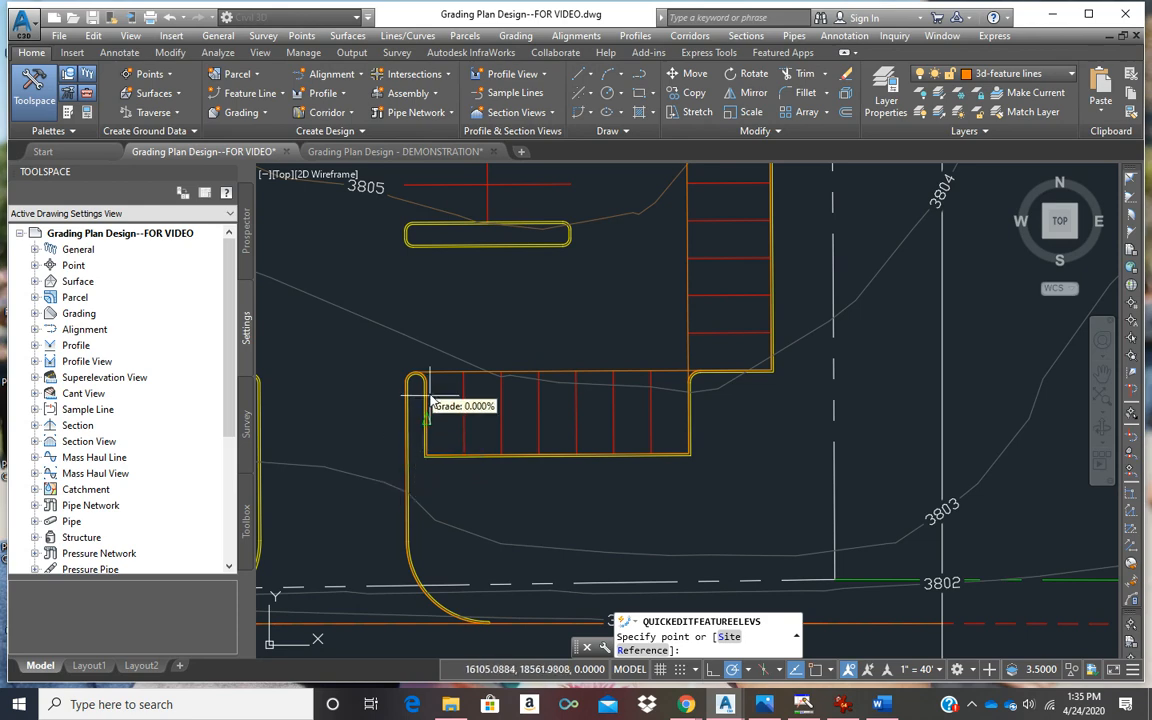
{"action": "scroll", "coordinate": [427, 382], "scroll_direction": "up", "scroll_amount": 2}
{"action": "scroll", "coordinate": [400, 370], "scroll_direction": "down", "scroll_amount": 2}
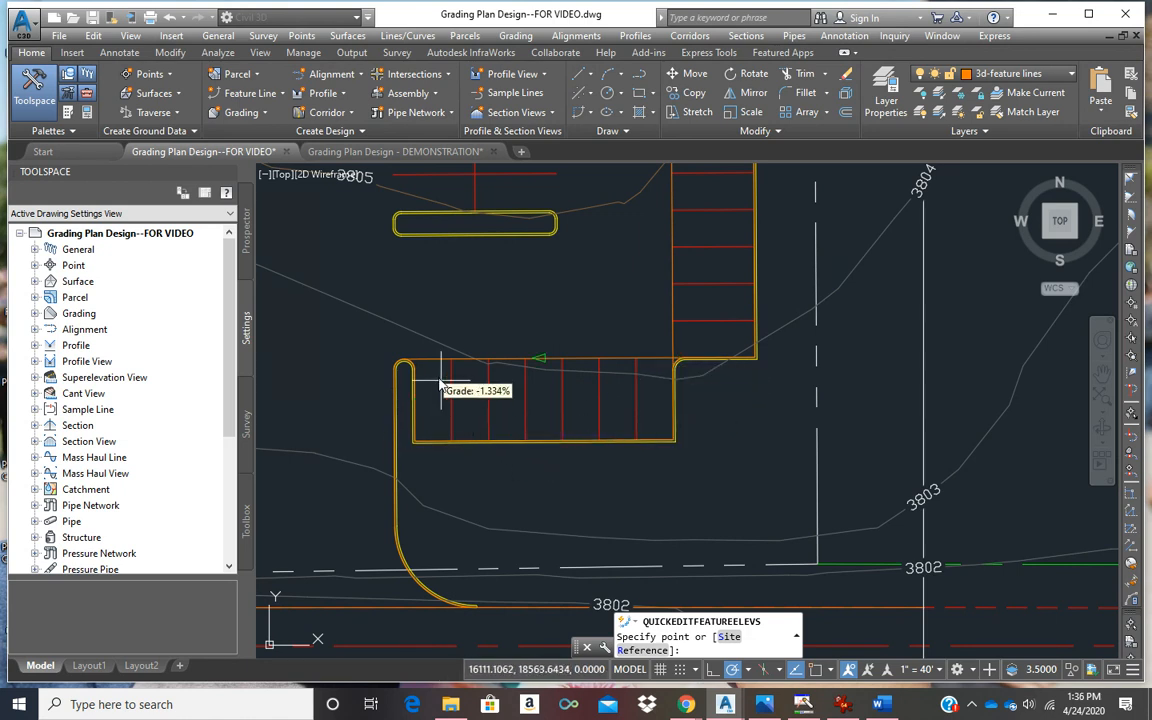
{"action": "scroll", "coordinate": [413, 368], "scroll_direction": "up", "scroll_amount": 4}
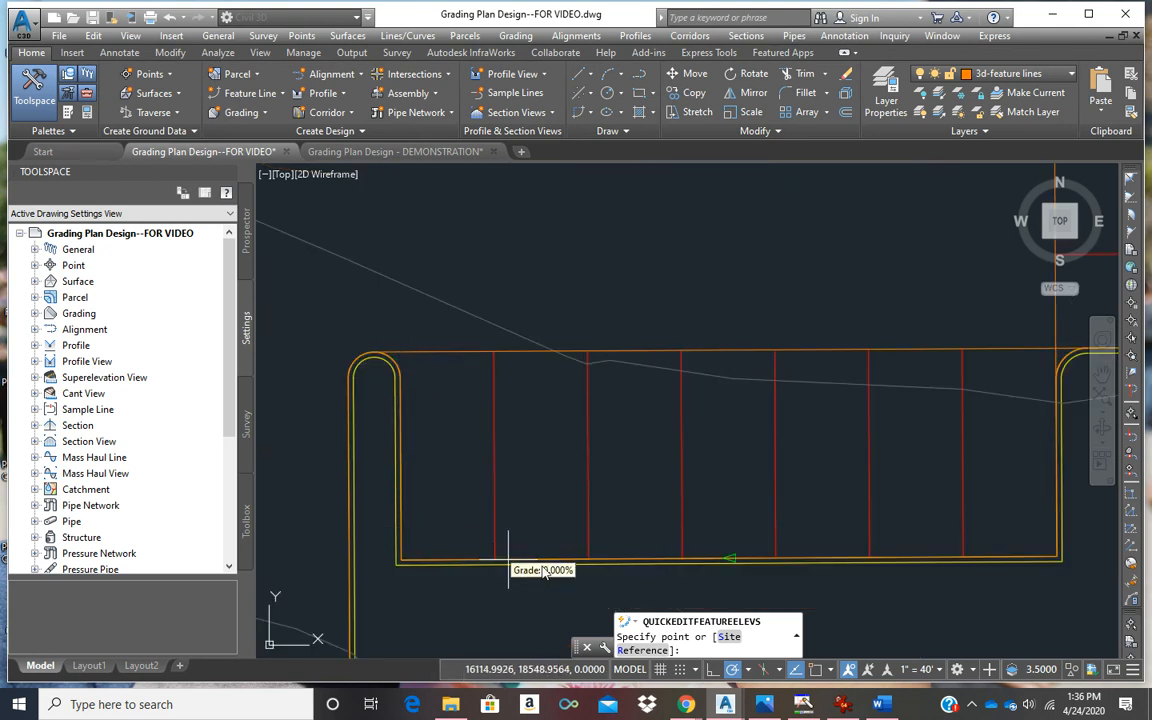
{"action": "scroll", "coordinate": [390, 368], "scroll_direction": "up", "scroll_amount": 4}
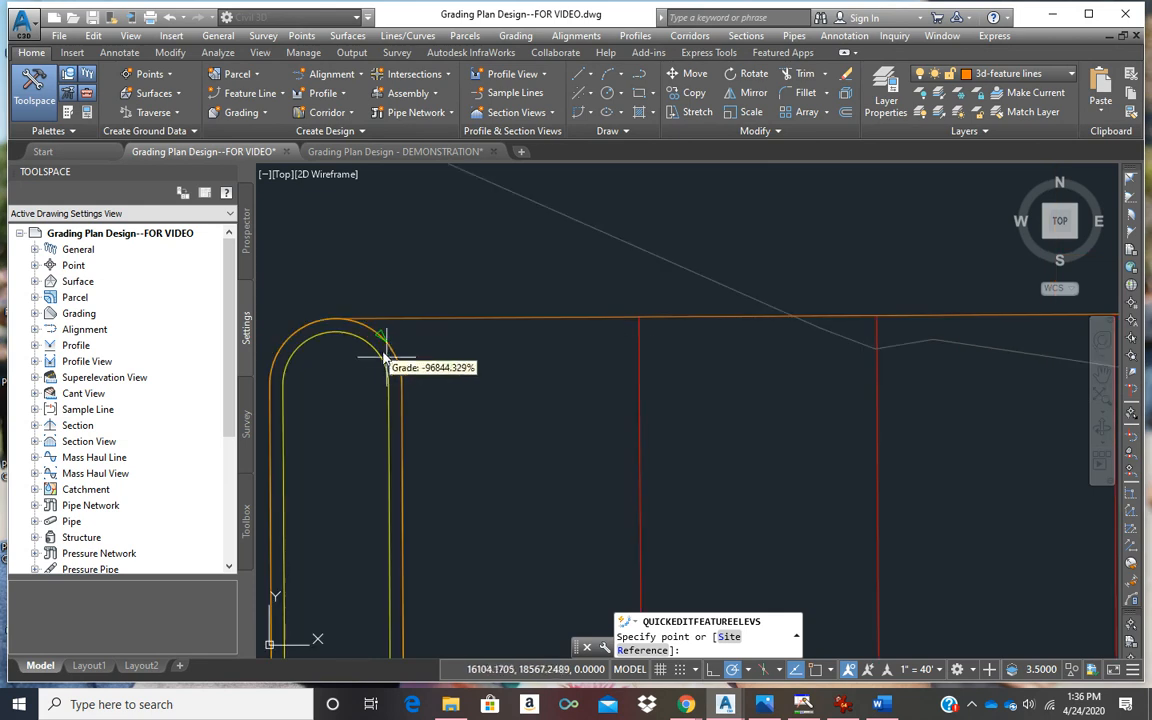
{"action": "scroll", "coordinate": [365, 335], "scroll_direction": "down", "scroll_amount": 4}
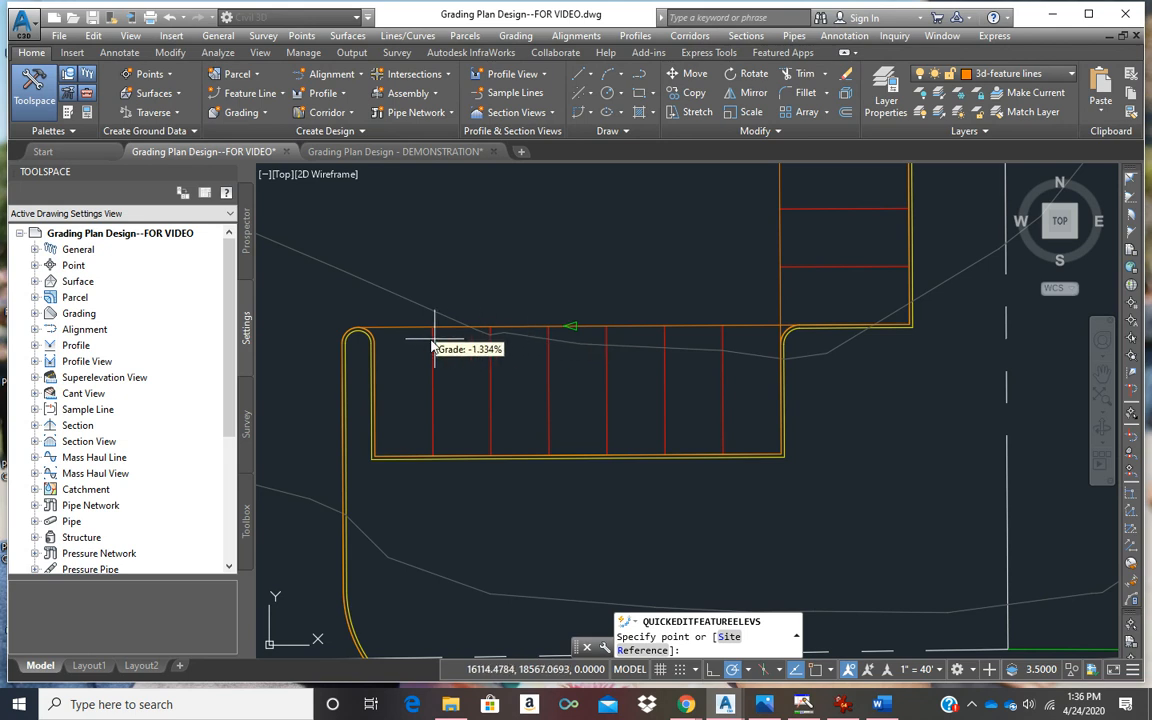
{"action": "scroll", "coordinate": [372, 346], "scroll_direction": "up", "scroll_amount": 4}
{"action": "scroll", "coordinate": [365, 347], "scroll_direction": "up", "scroll_amount": 2}
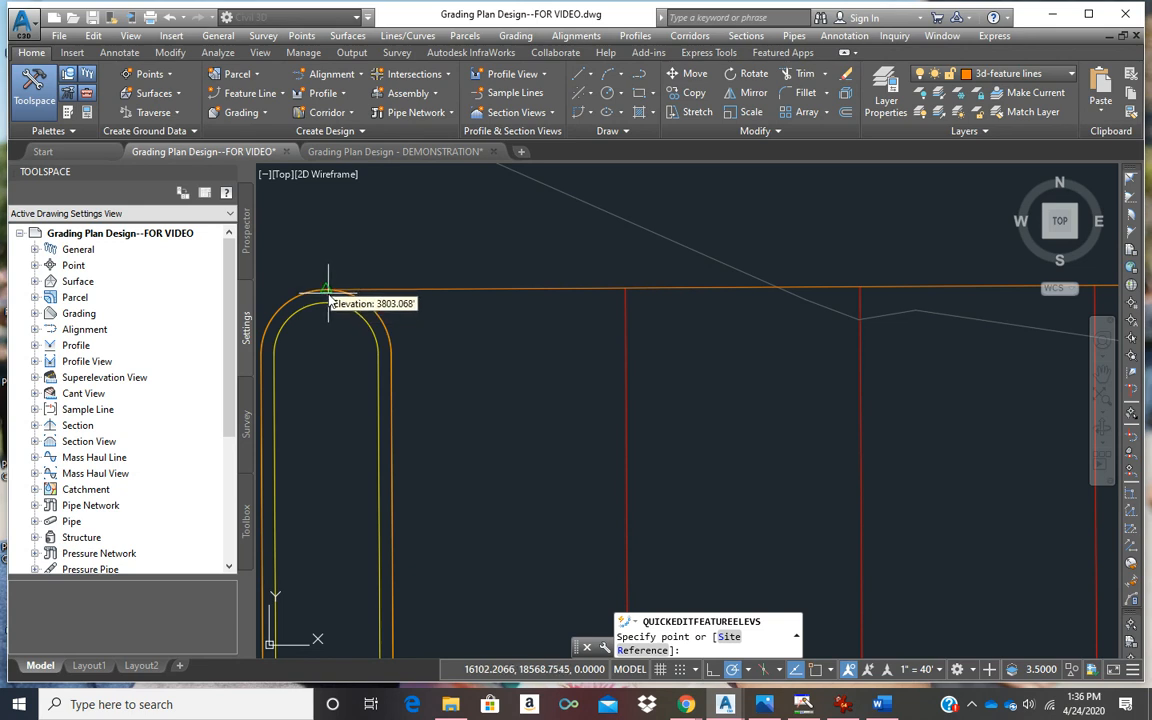
Set the grade of the island's curved segment to 1.1%, running down from its high end toward the parking bay's west edge
{"action": "left_click", "coordinate": [391, 354]}
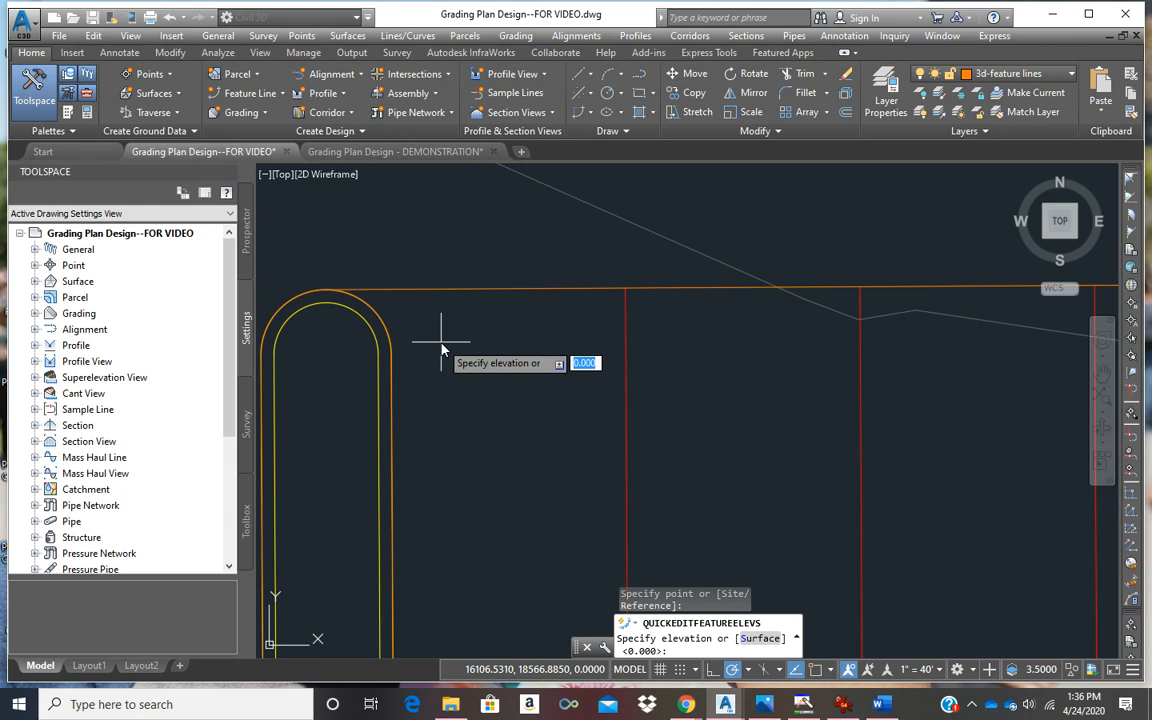
{"action": "key", "text": "Return"}
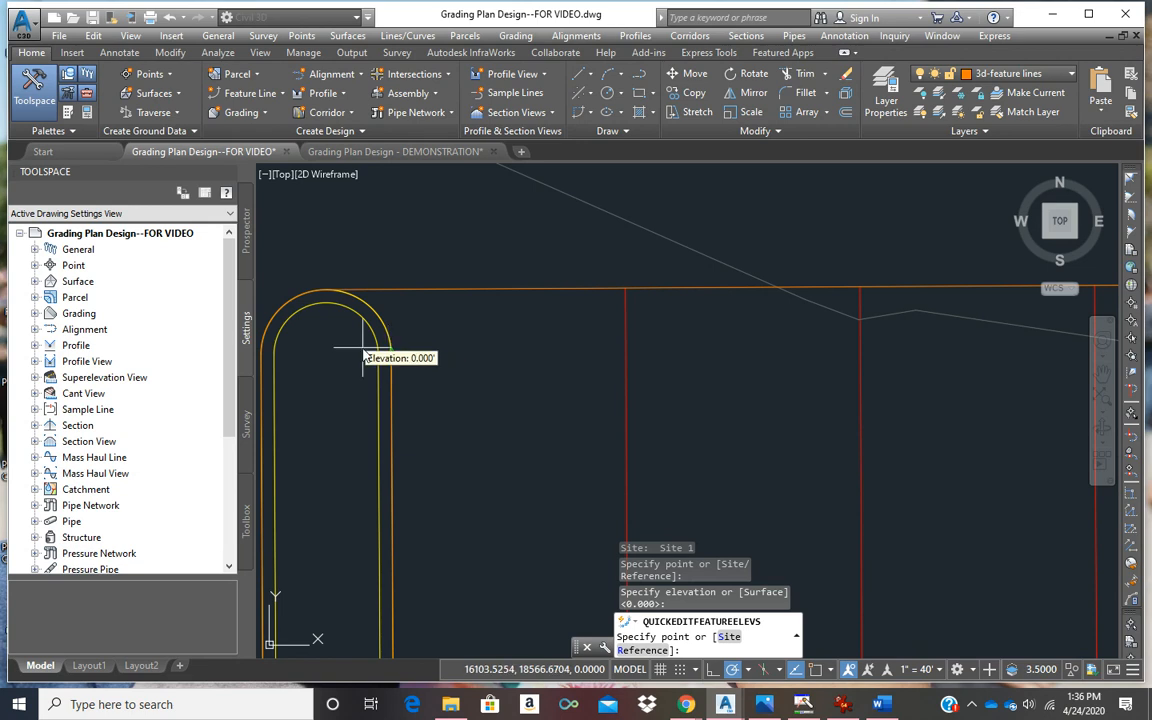
{"action": "scroll", "coordinate": [395, 357], "scroll_direction": "down", "scroll_amount": 4}
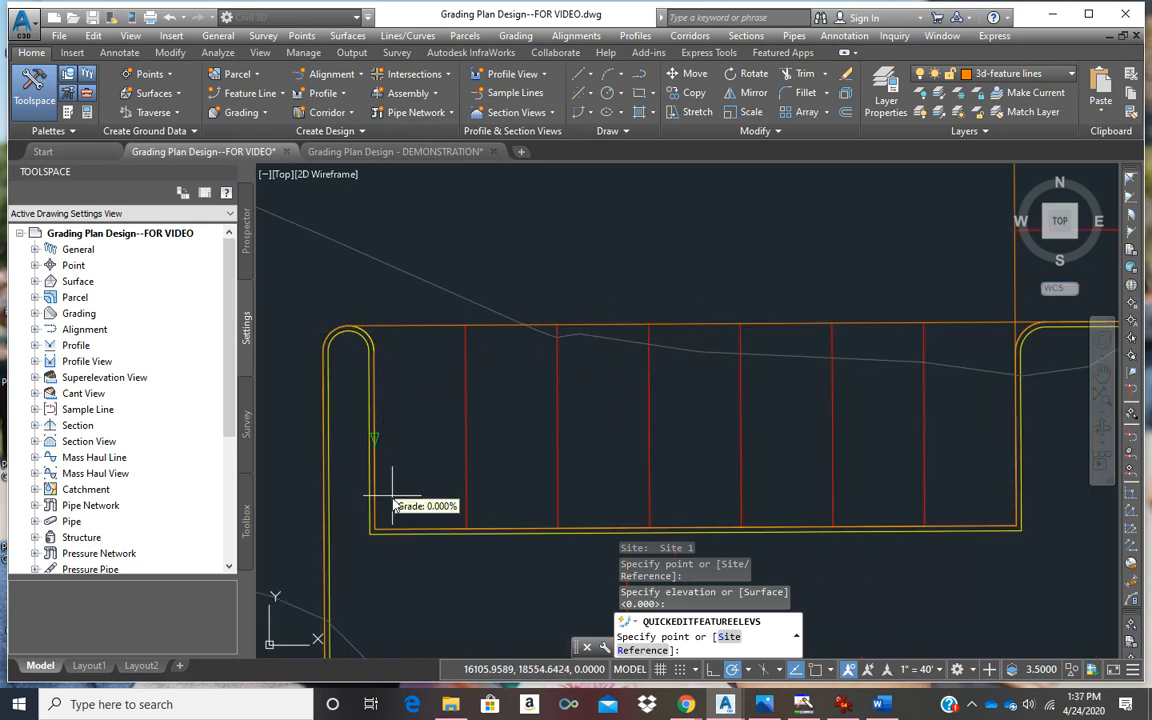
{"action": "scroll", "coordinate": [350, 335], "scroll_direction": "up", "scroll_amount": 3}
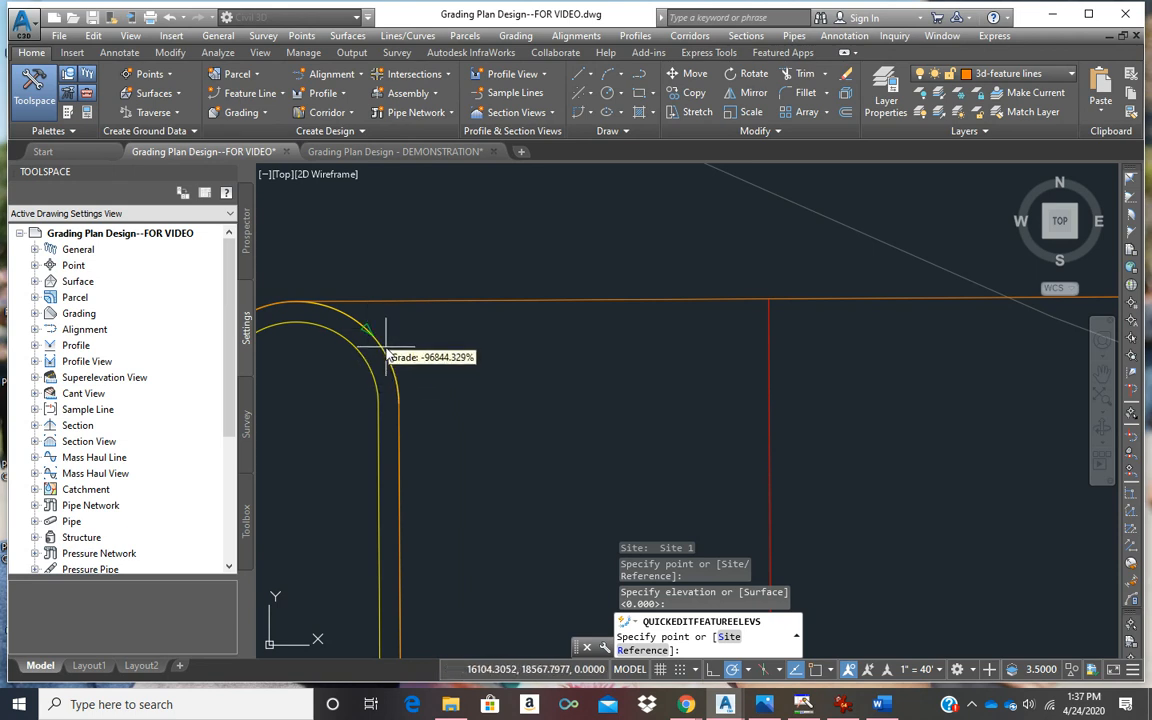
{"action": "left_click", "coordinate": [385, 346]}
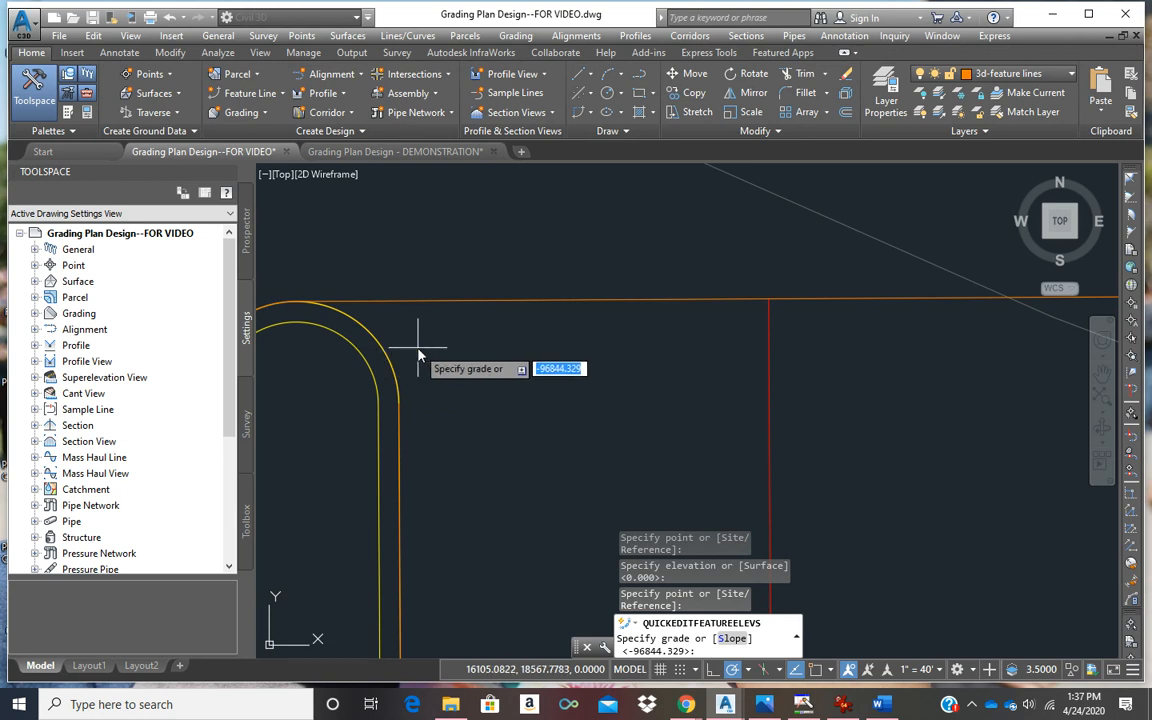
{"action": "type", "text": "1.1"}
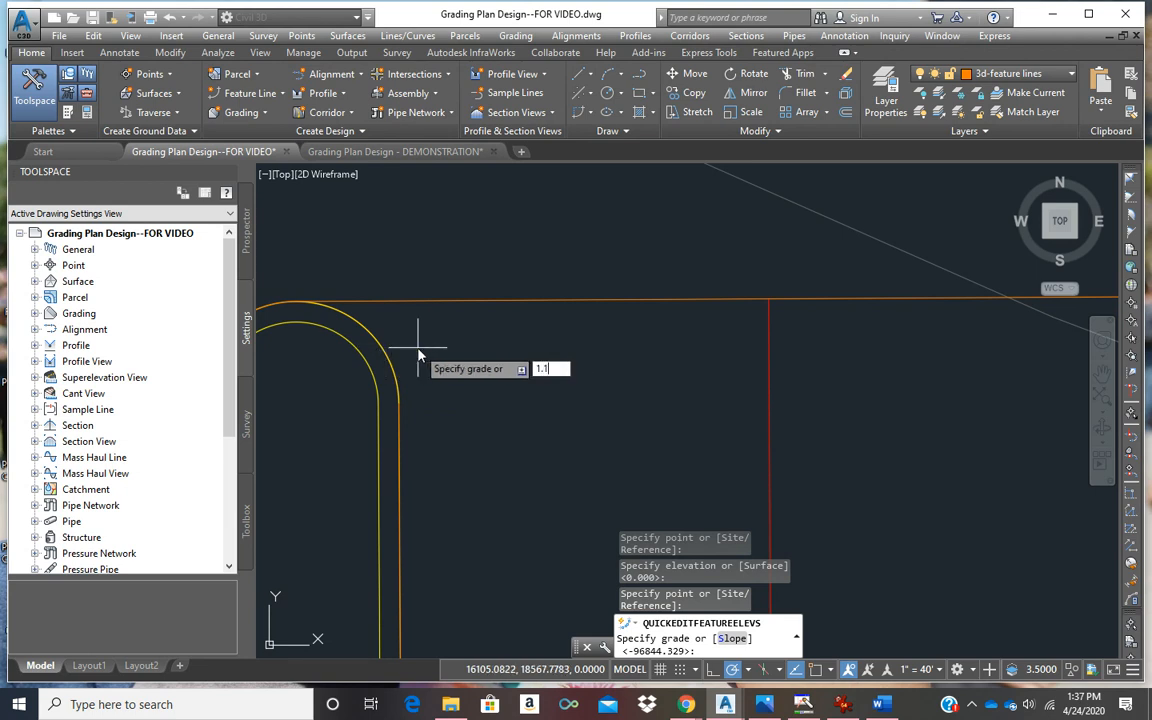
{"action": "key", "text": "Return"}
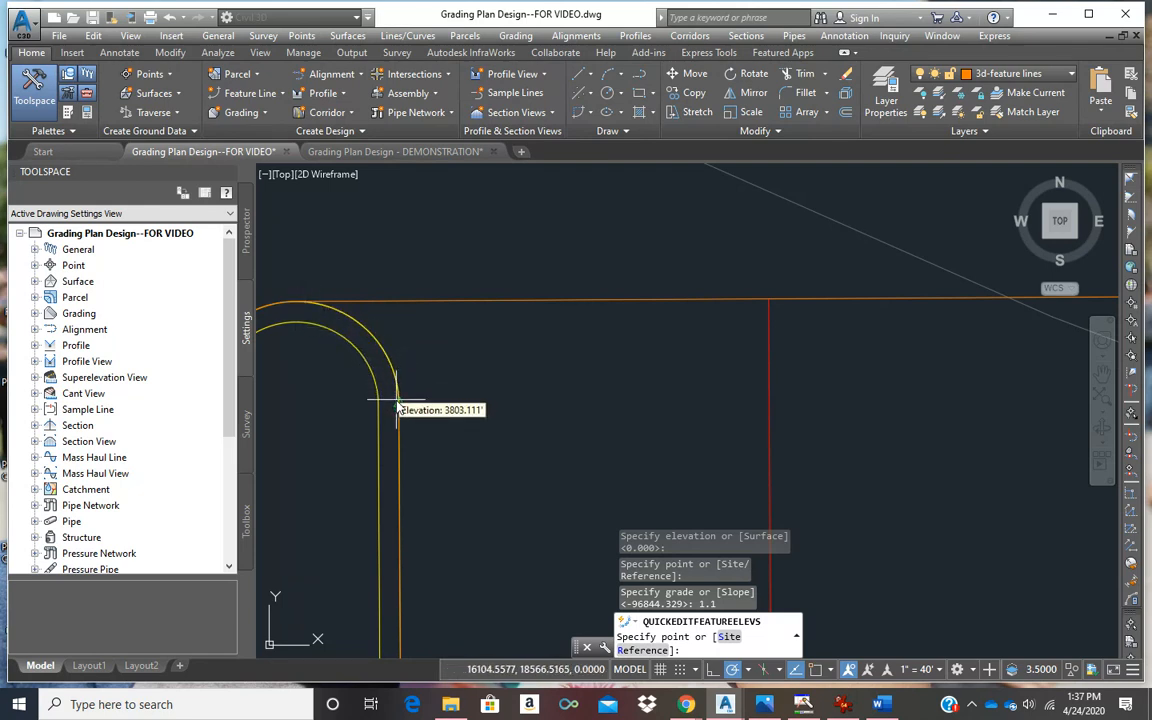
Set the grades of the parking bay's west edge and south edge to 1.1% each
{"action": "scroll", "coordinate": [383, 338], "scroll_direction": "down", "scroll_amount": 4}
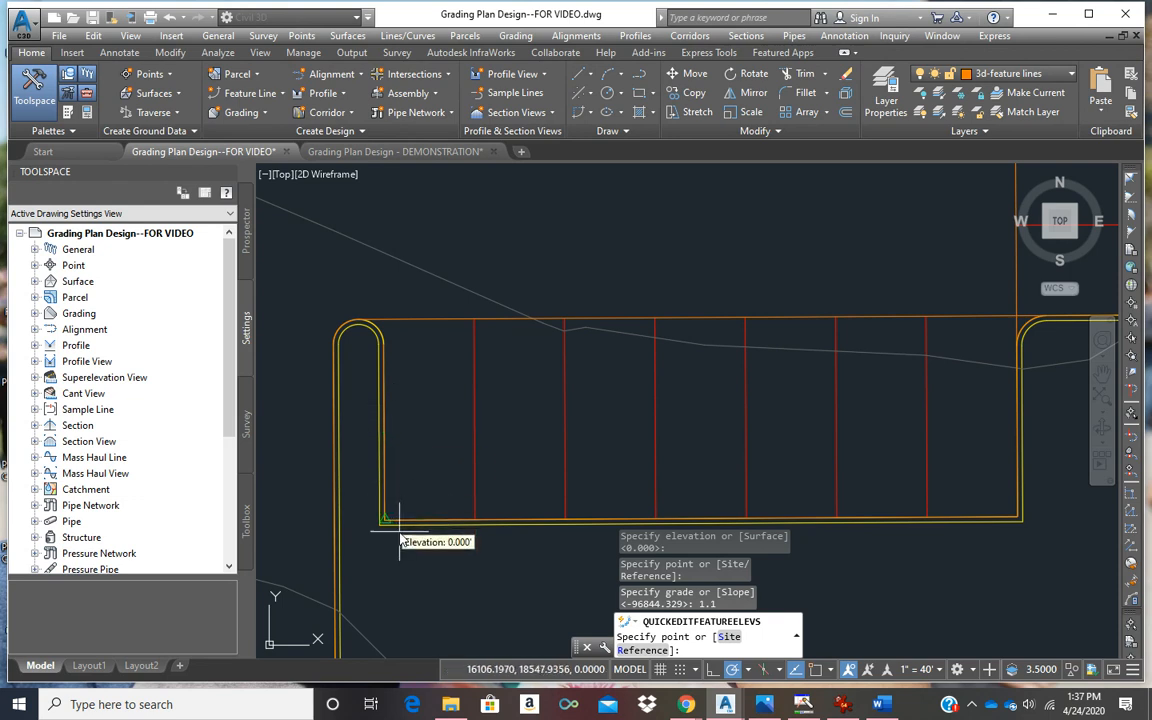
{"action": "left_click", "coordinate": [393, 470]}
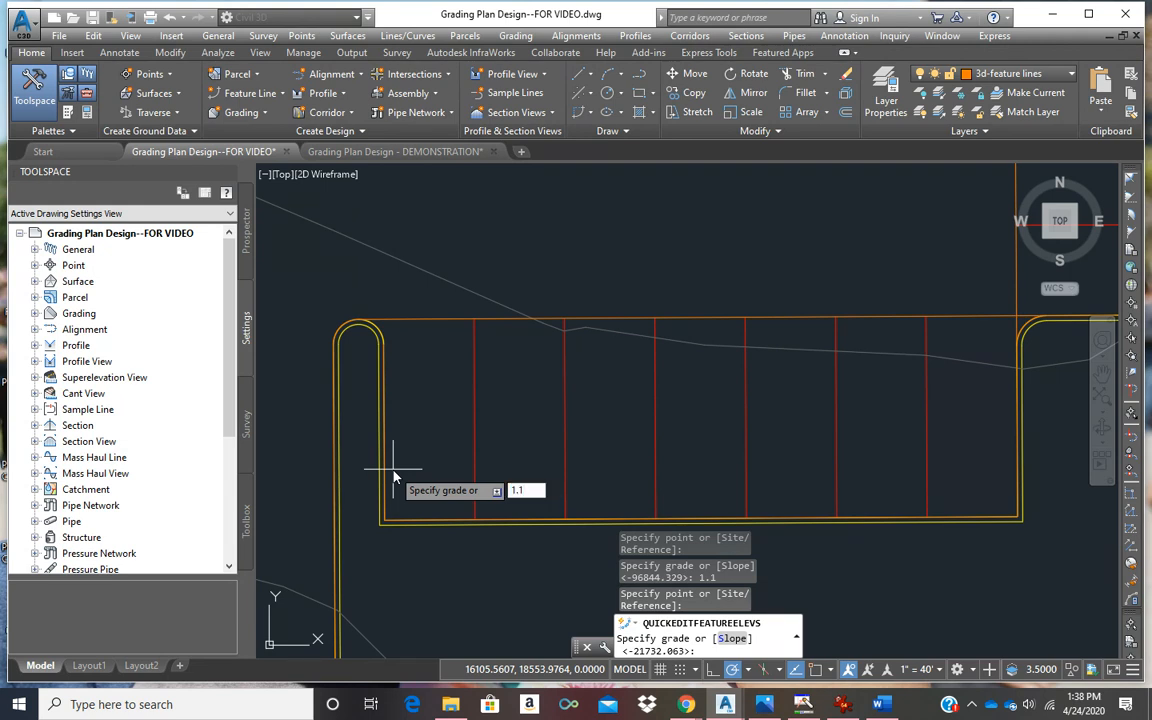
{"action": "key", "text": "Return"}
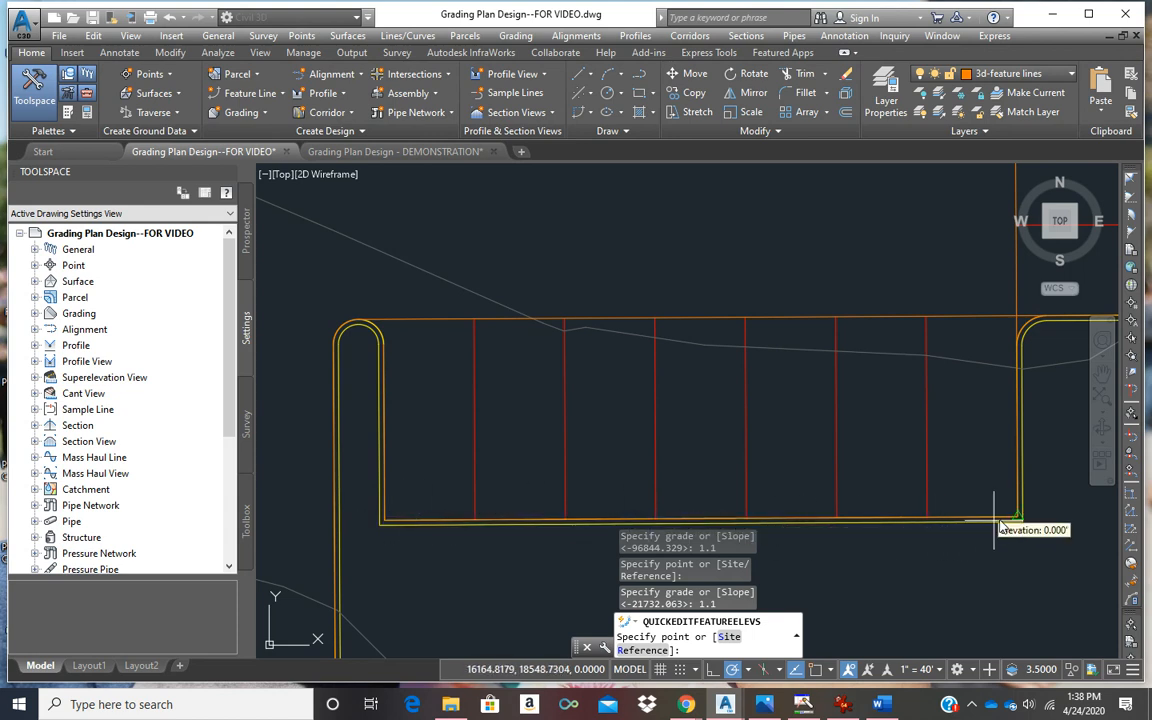
{"action": "left_click", "coordinate": [797, 512]}
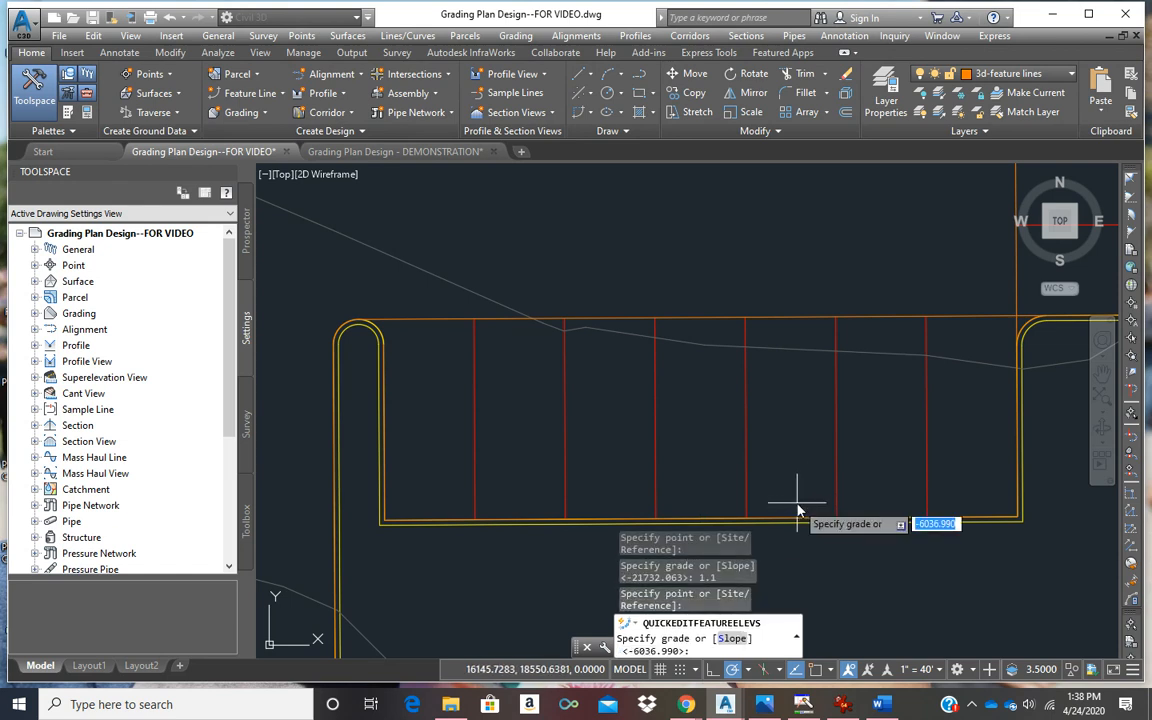
{"action": "key", "text": "Return"}
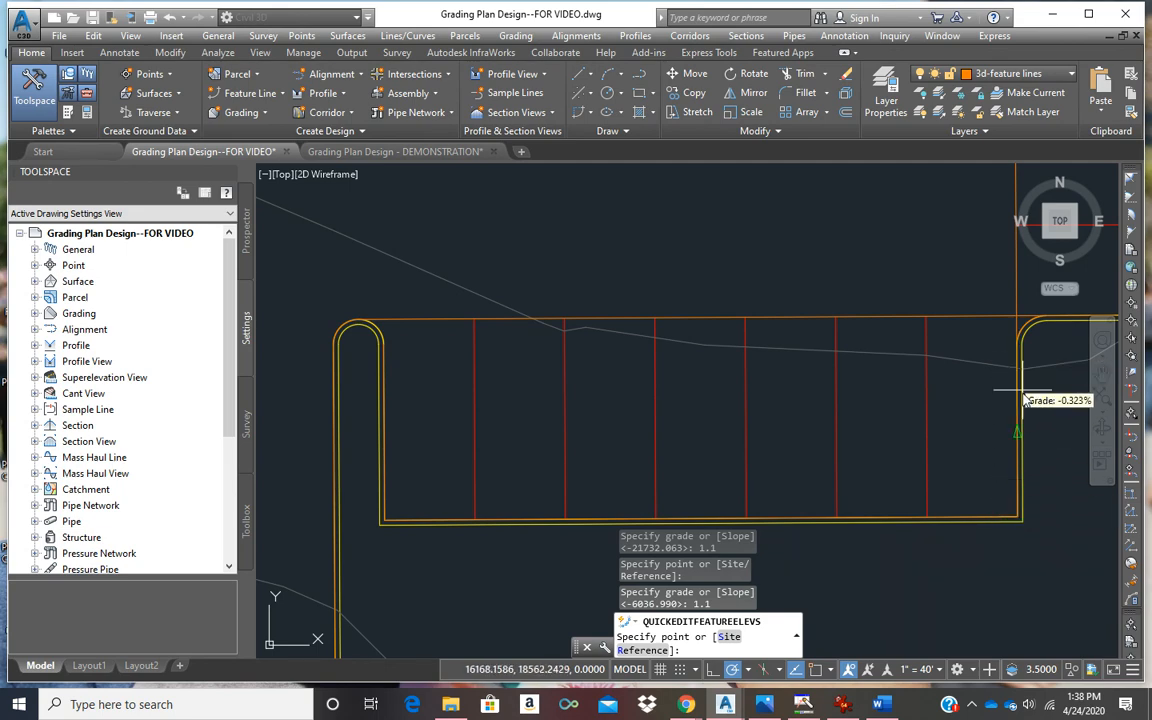
Set the grade to 1.1% on the short north-south segment beside the curb return at the bay's northeast corner
{"action": "middle_click_drag", "start_coordinate": [1025, 407], "coordinate": [900, 424]}
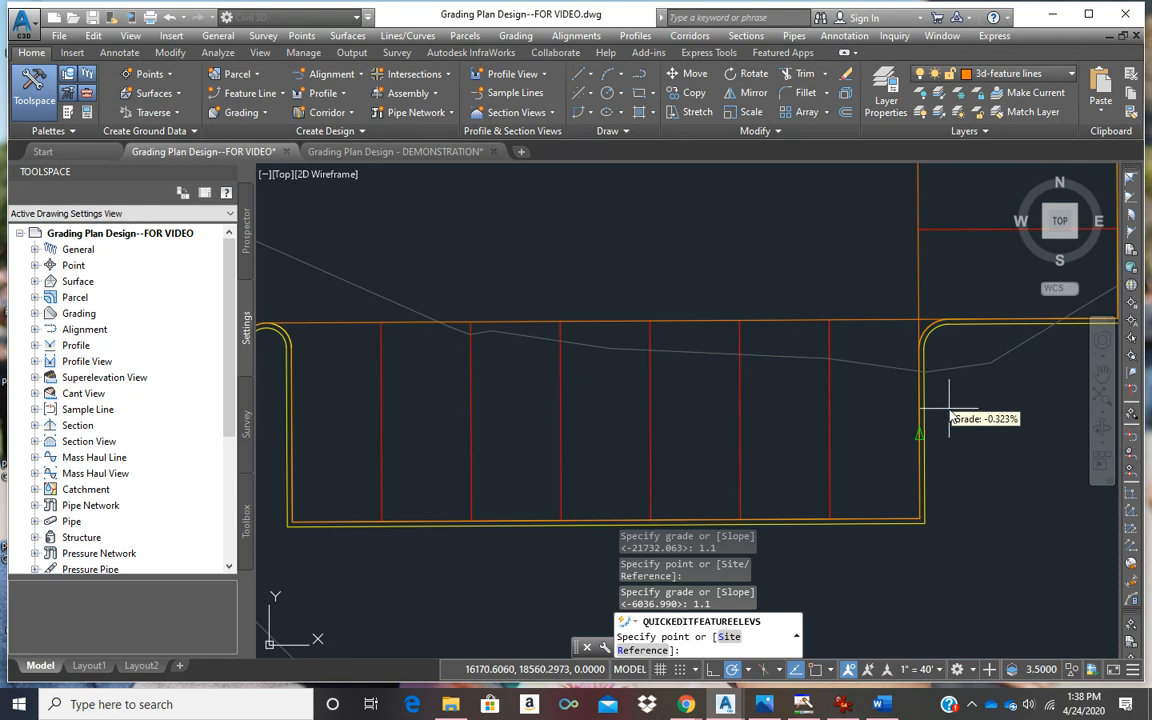
{"action": "scroll", "coordinate": [940, 335], "scroll_direction": "up", "scroll_amount": 5}
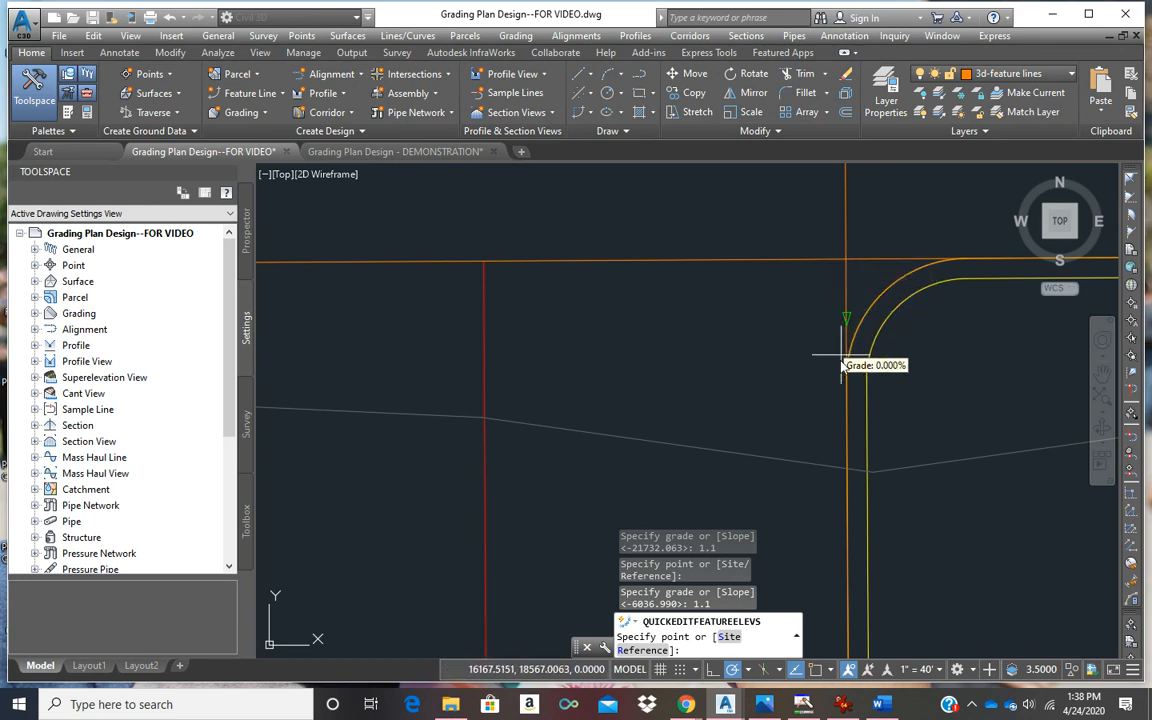
{"action": "scroll", "coordinate": [840, 265], "scroll_direction": "down", "scroll_amount": 2}
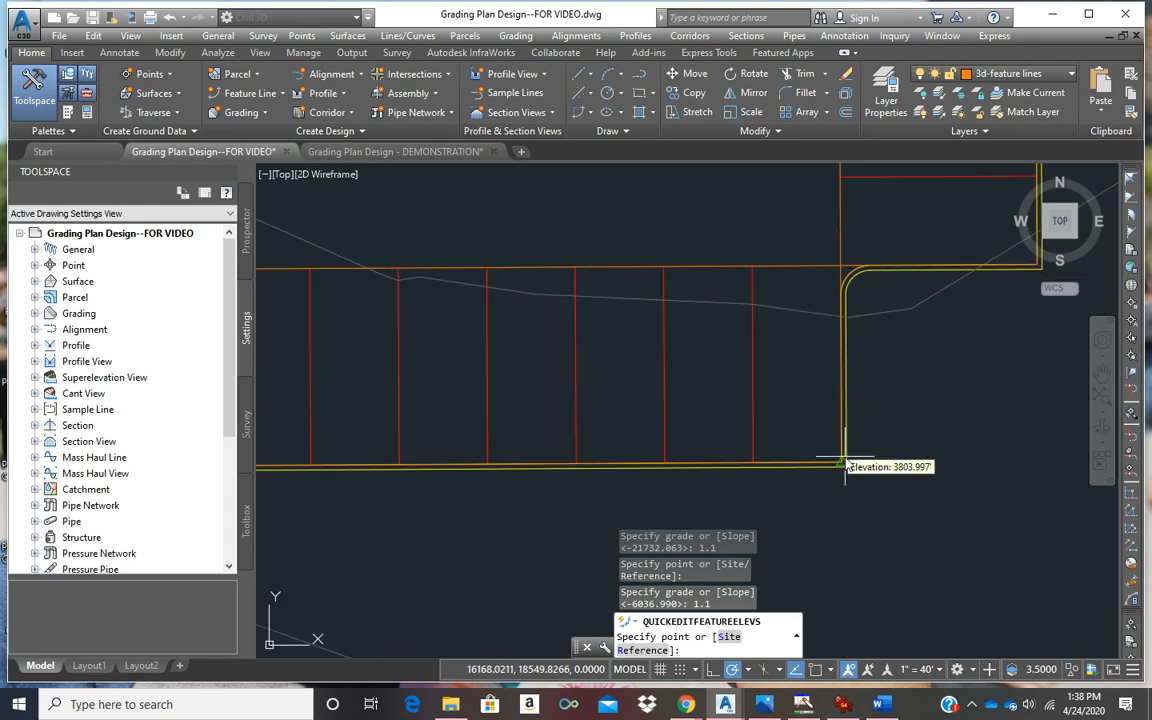
{"action": "scroll", "coordinate": [853, 310], "scroll_direction": "up", "scroll_amount": 3}
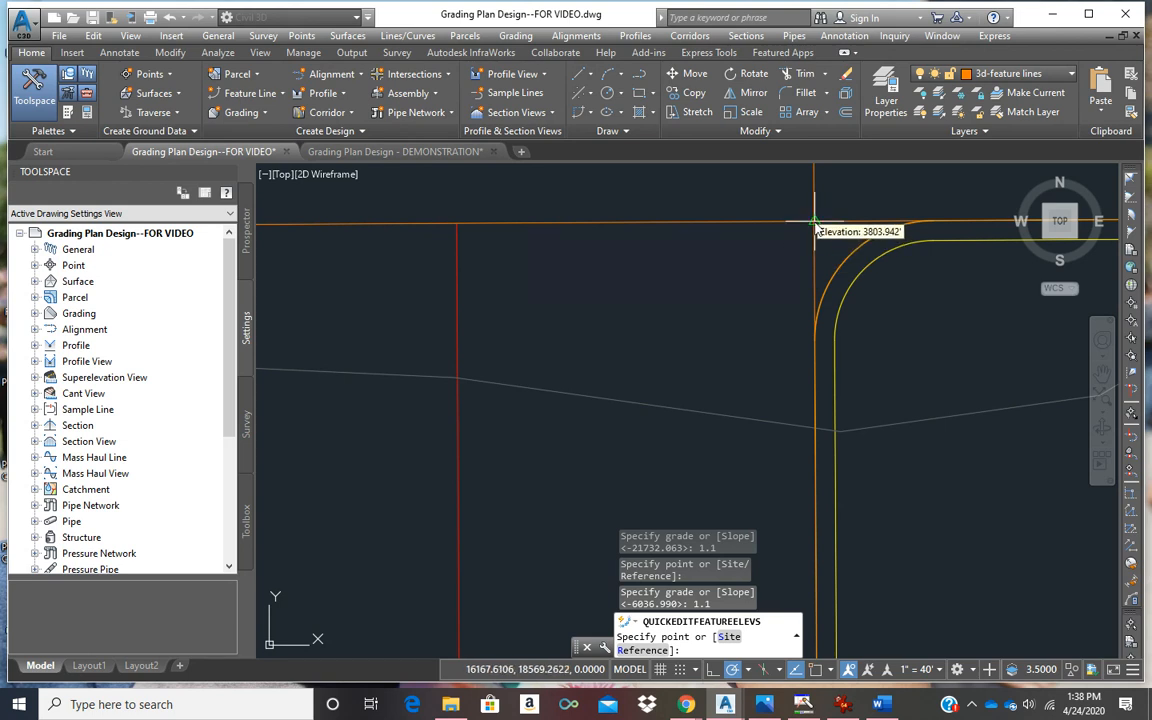
{"action": "left_click", "coordinate": [807, 298]}
{"action": "type", "text": "1.1"}
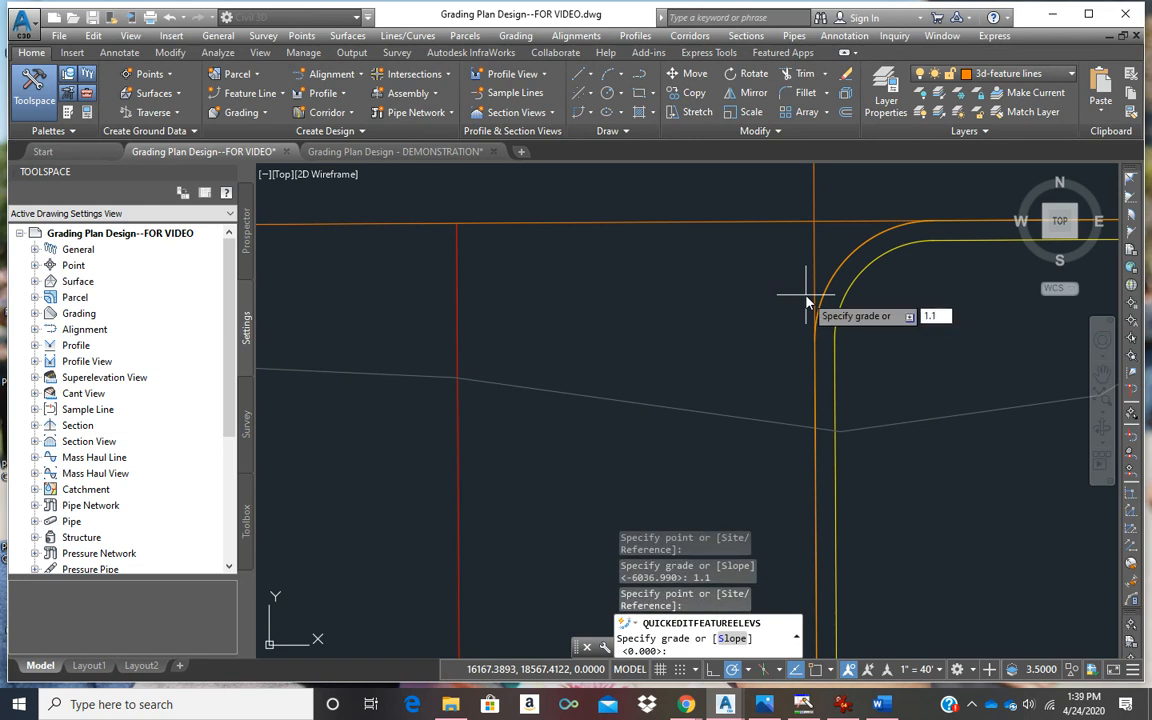
{"action": "key", "text": "Return"}
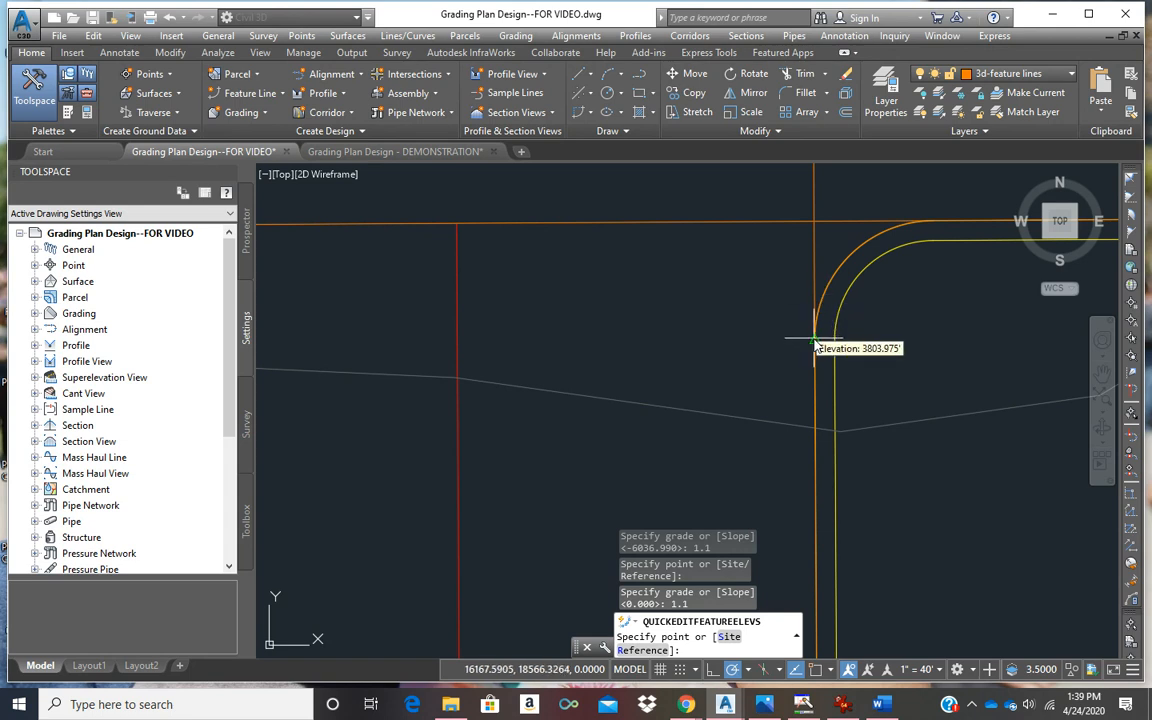
Set the grade of the parking bay's east edge to 1.0%, between the curb return and the southeast corner
{"action": "scroll", "coordinate": [816, 342], "scroll_direction": "down", "scroll_amount": 5}
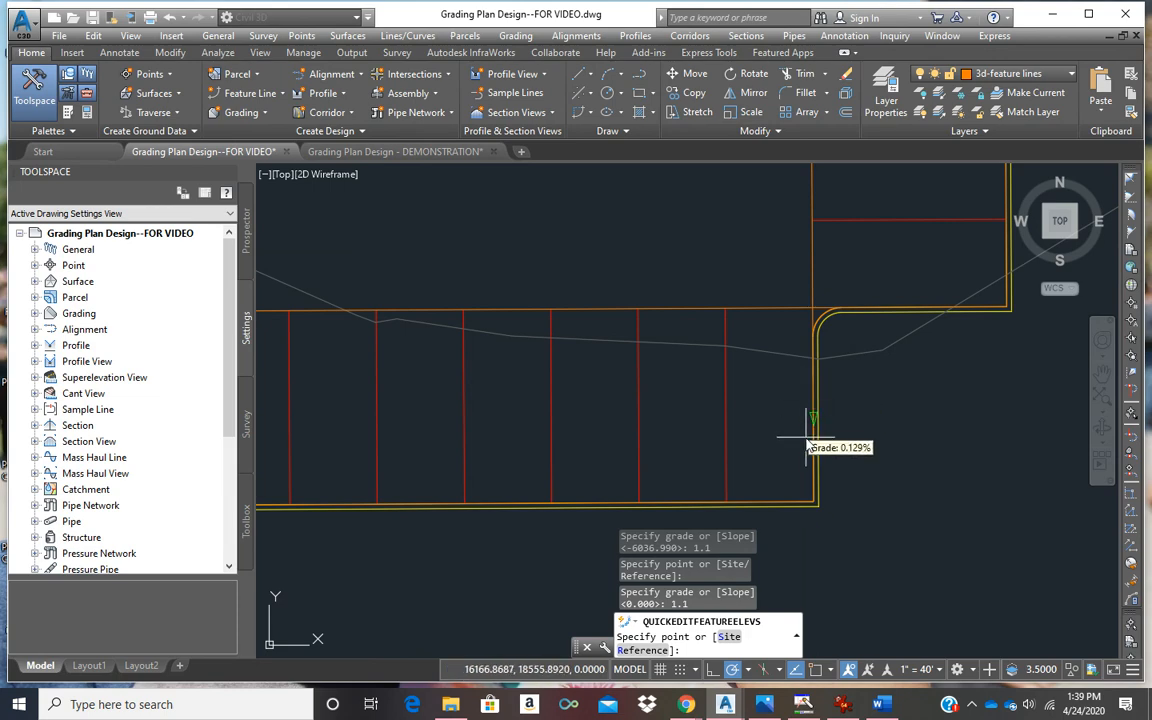
{"action": "scroll", "coordinate": [805, 438], "scroll_direction": "down", "scroll_amount": 4}
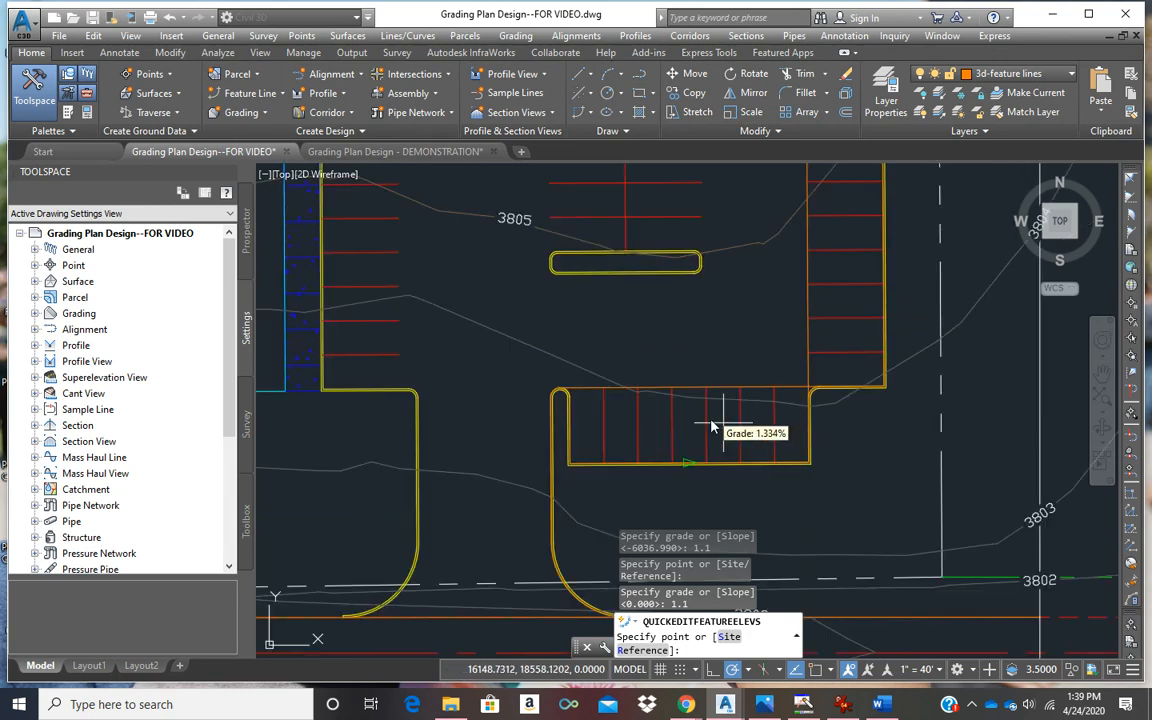
{"action": "scroll", "coordinate": [818, 437], "scroll_direction": "up", "scroll_amount": 4}
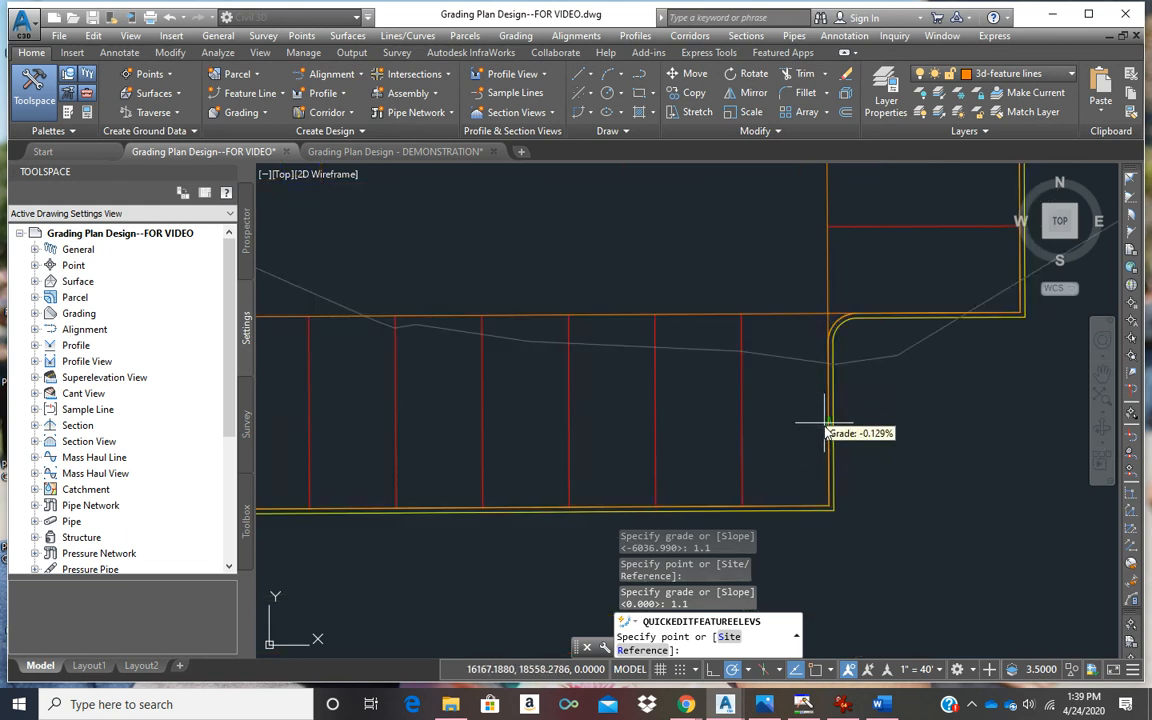
{"action": "left_click", "coordinate": [826, 457]}
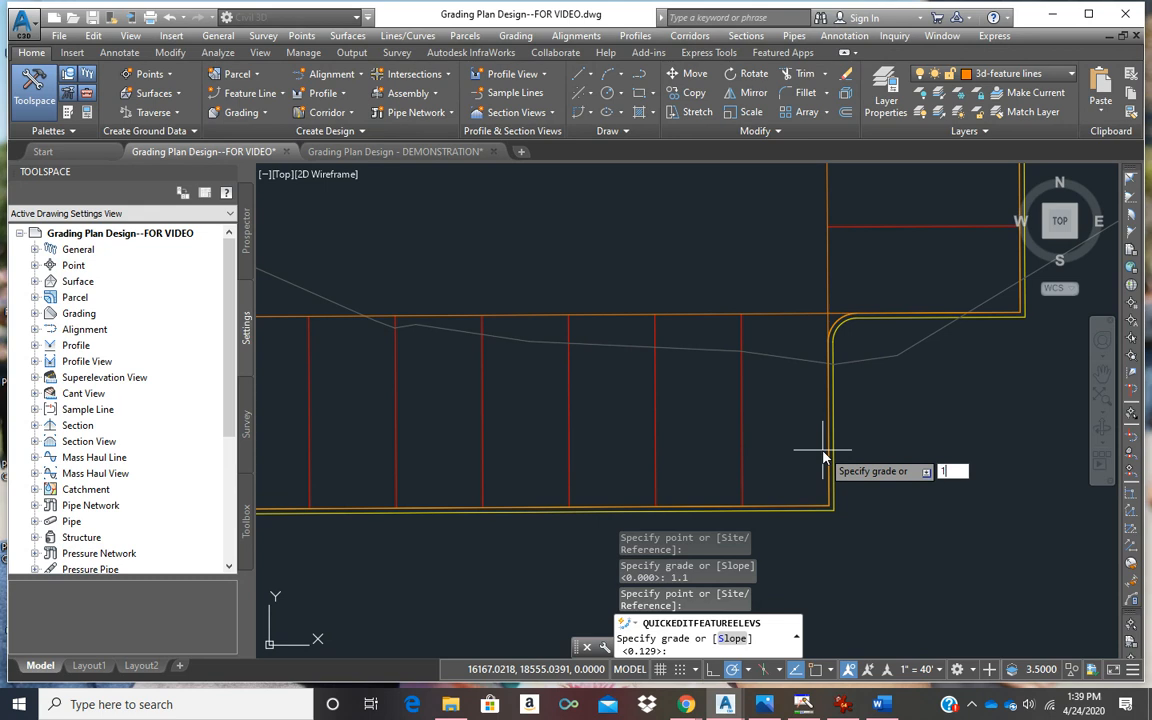
{"action": "key", "text": "Return"}
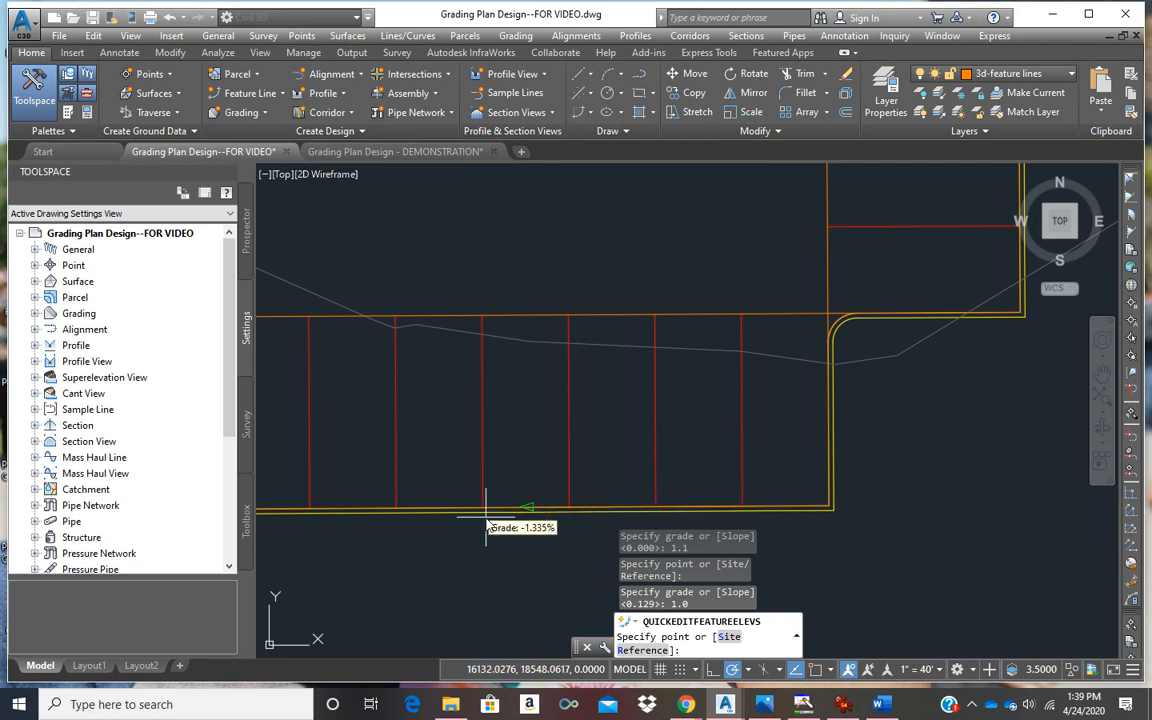
{"action": "mouse_move", "coordinate": [688, 706]}
{"action": "left_click", "coordinate": [744, 650]}
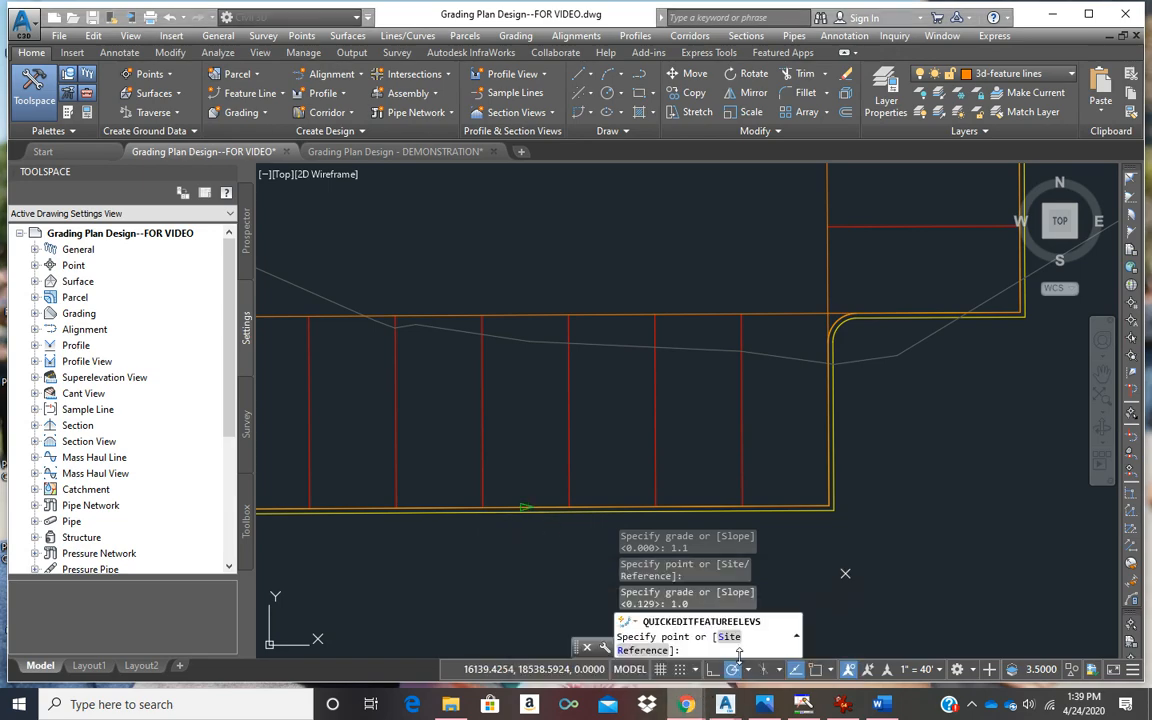